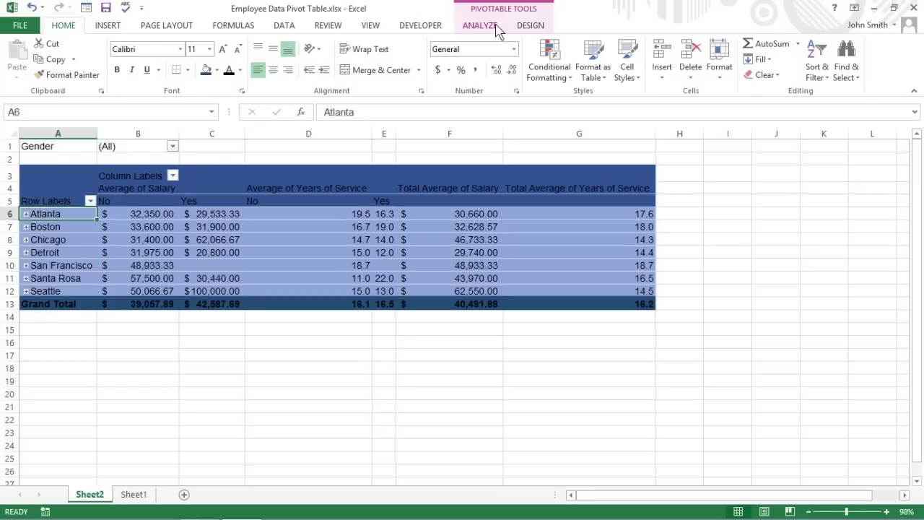
Step: From the employee salary pivot table's Analyze tools, start a new PivotChart
click(480, 26)
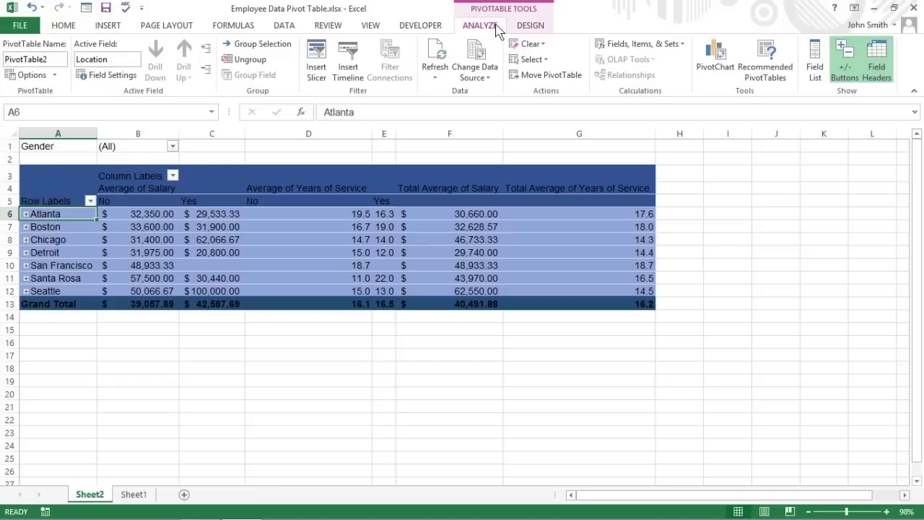
click(711, 81)
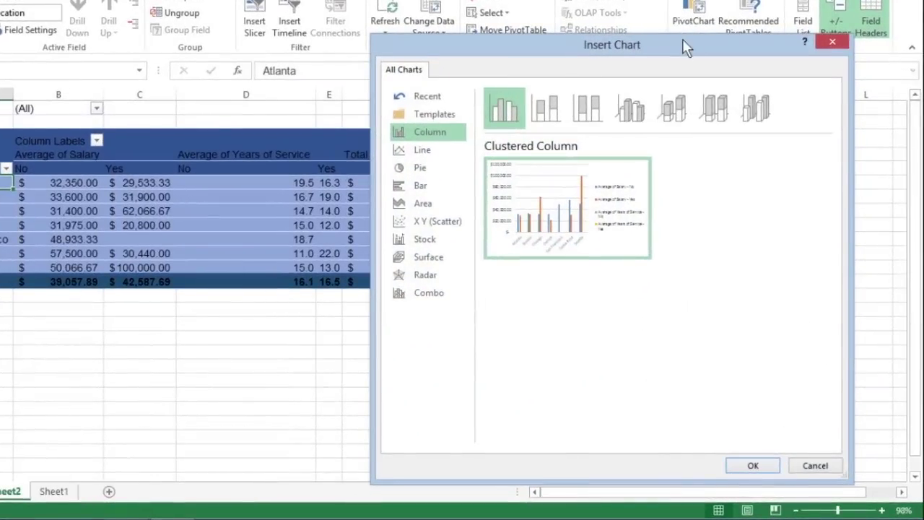
Step: Insert the PivotChart as a Line chart on Sheet2
click(430, 151)
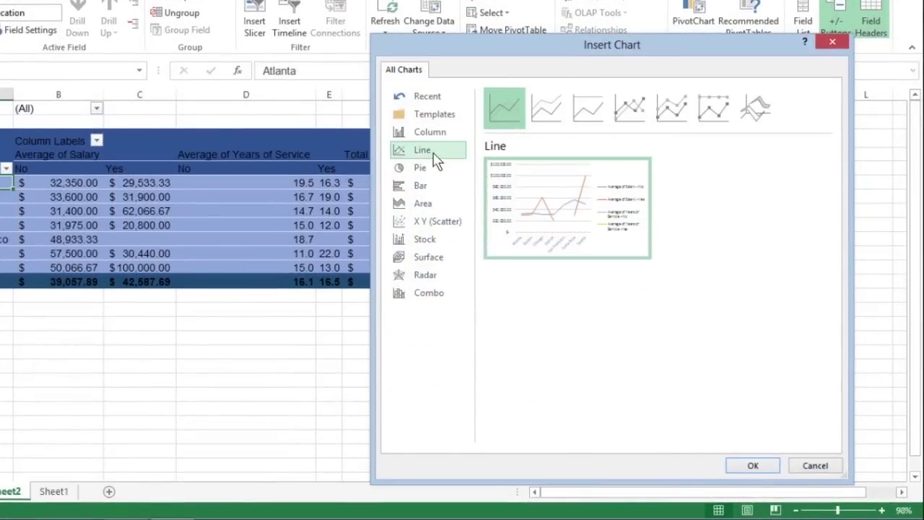
mouse_move(541, 204)
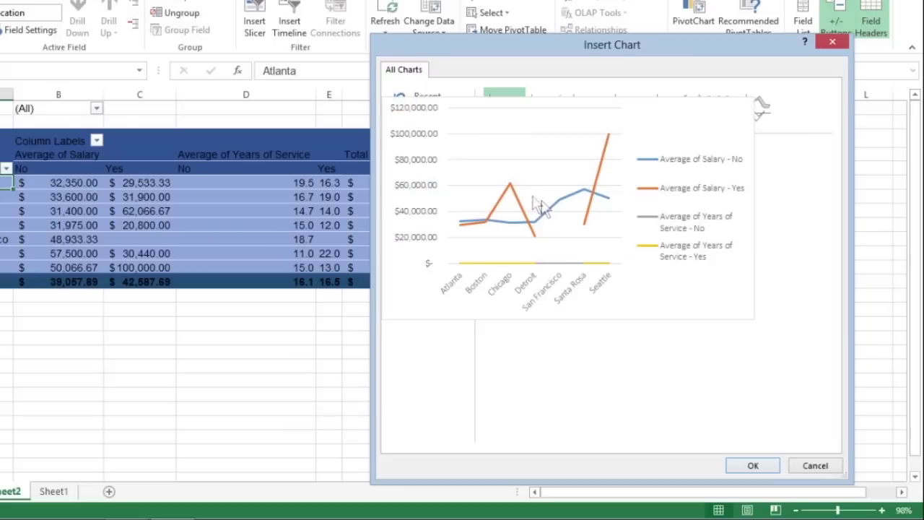
click(771, 474)
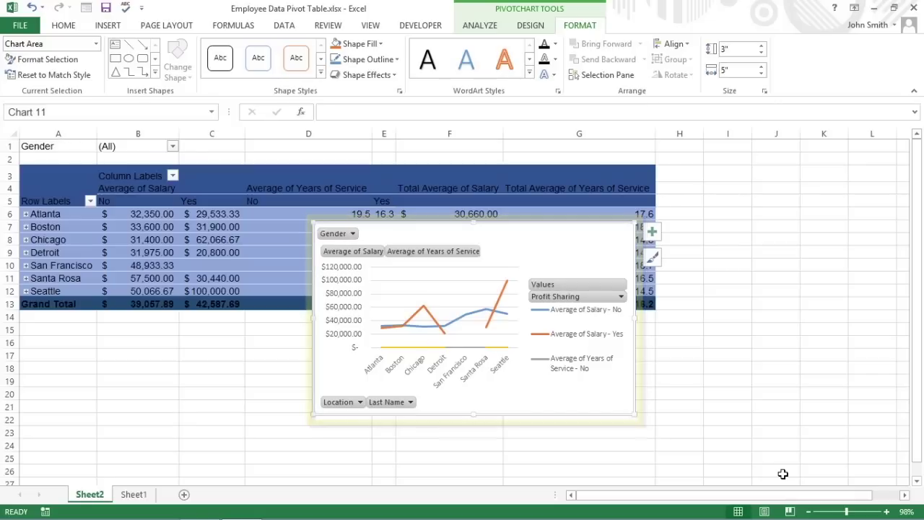
Step: Place the chart below-right of the pivot table at 2.98 by 4.67 inches, then open Move Chart
drag(527, 242, 780, 305)
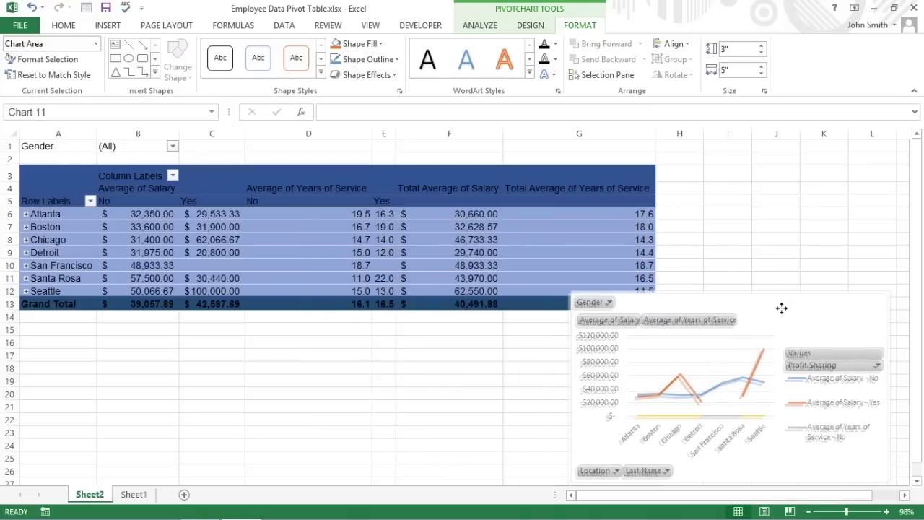
drag(567, 290, 589, 292)
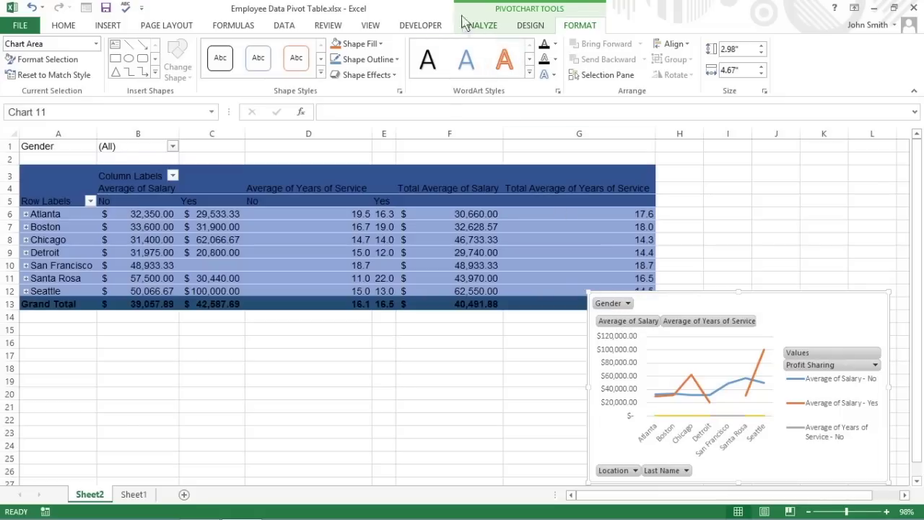
click(494, 31)
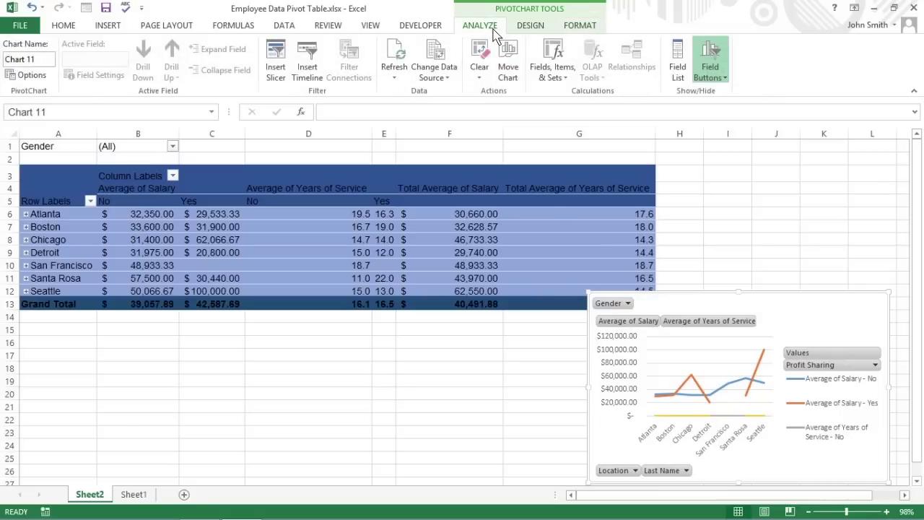
click(527, 32)
click(569, 29)
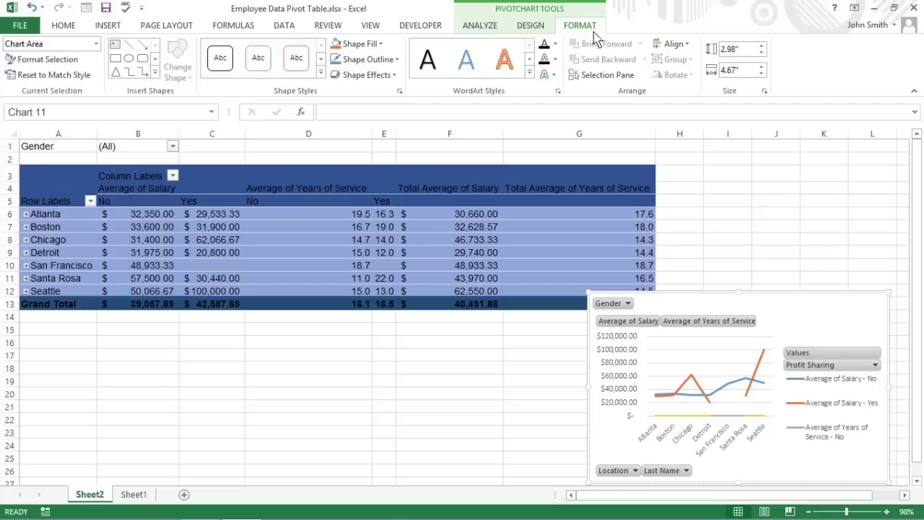
click(495, 30)
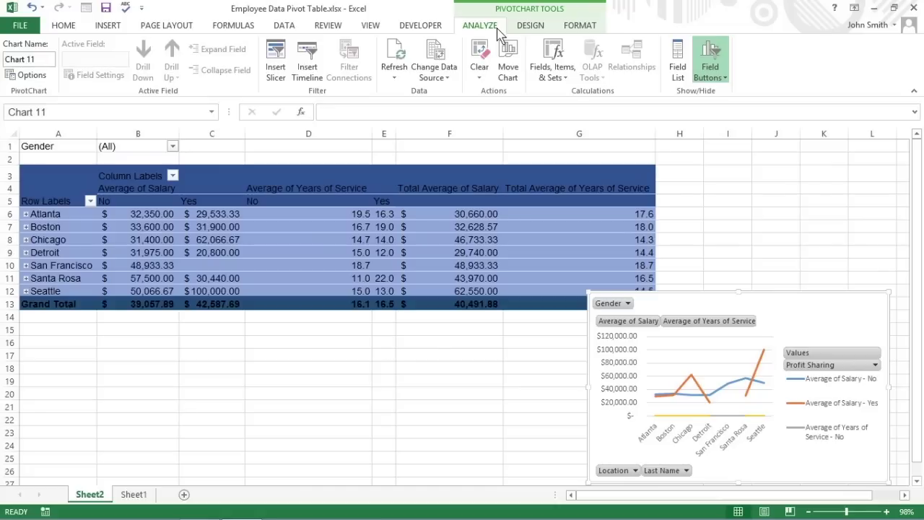
click(509, 68)
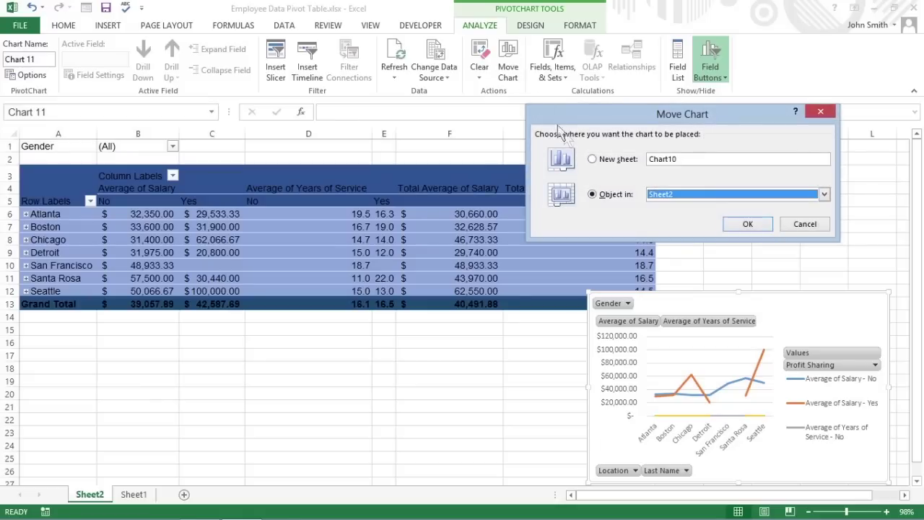
Step: Move the chart to a new sheet named 'Avg Sal vs Avg YOS'
click(593, 158)
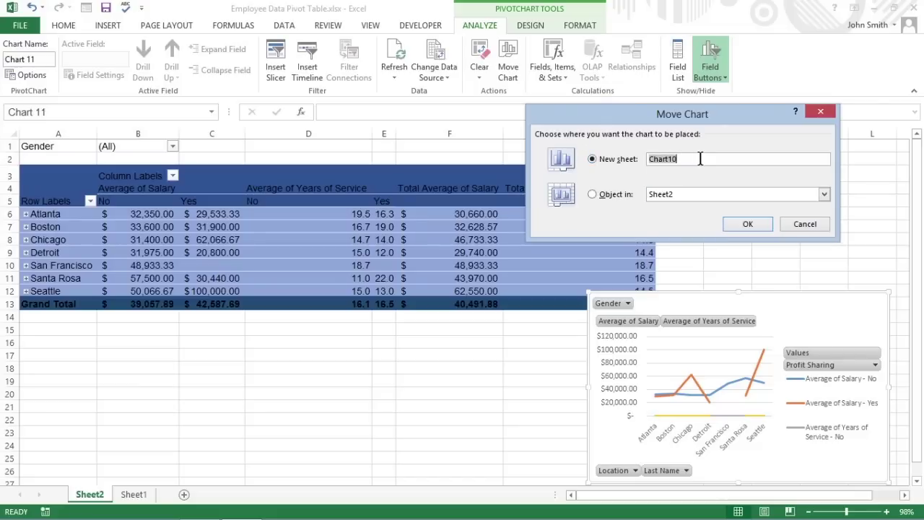
text(Avg Sal vs Avg YOS)
click(750, 224)
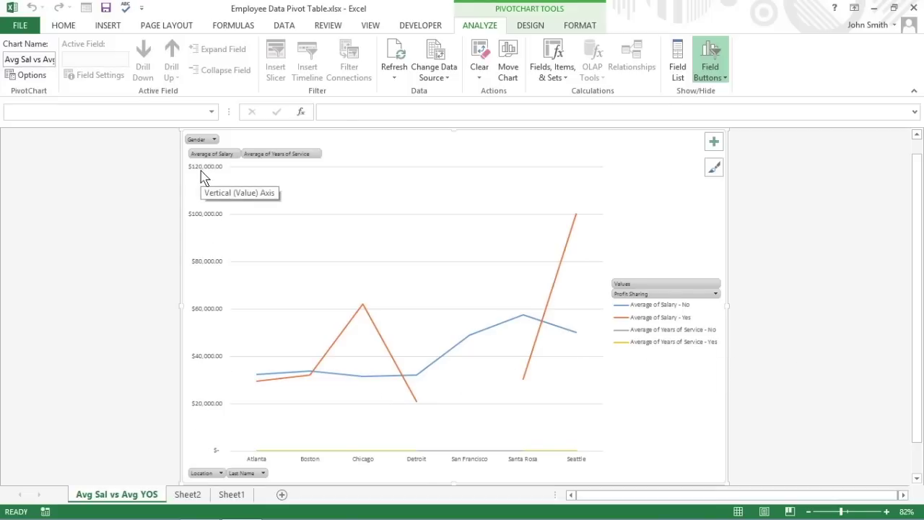
Step: Filter Location to Atlanta, Boston, Chicago, Detroit, Santa Rosa and Seattle, excluding San Francisco
click(220, 473)
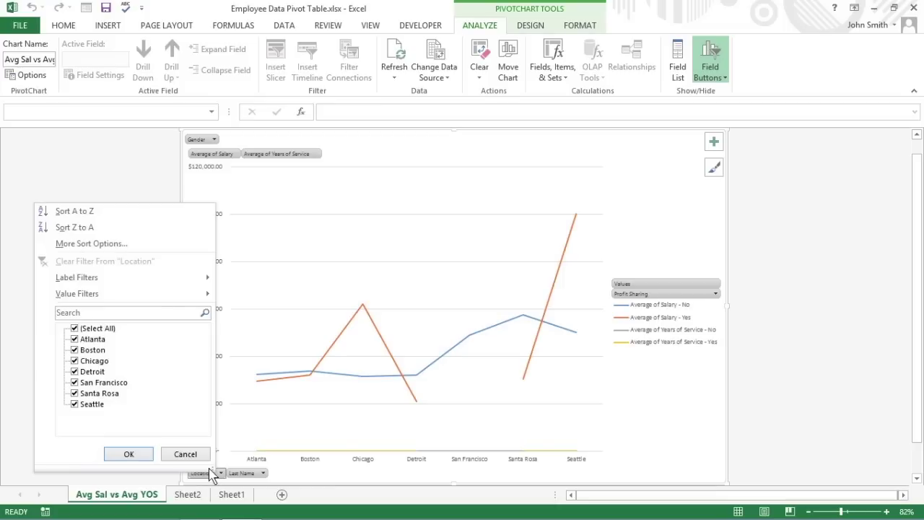
click(75, 328)
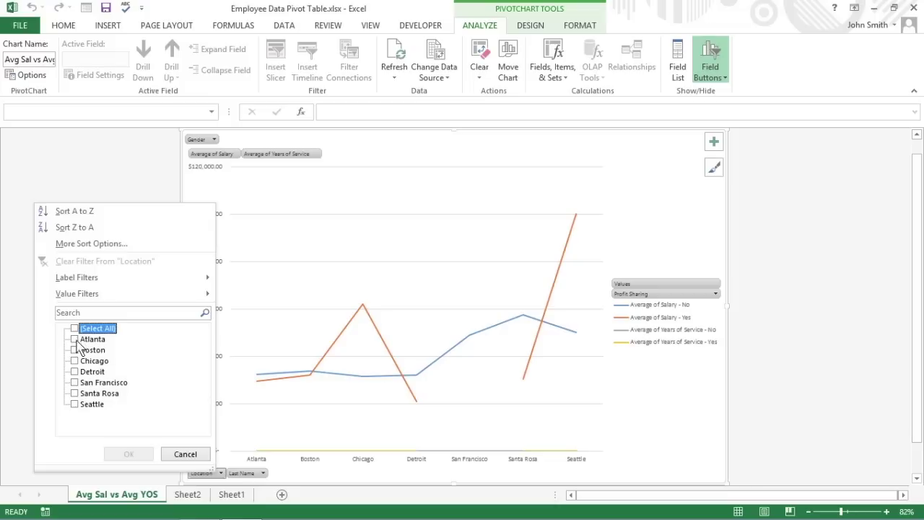
click(75, 338)
click(75, 350)
click(75, 361)
click(75, 371)
click(75, 393)
click(75, 404)
click(130, 455)
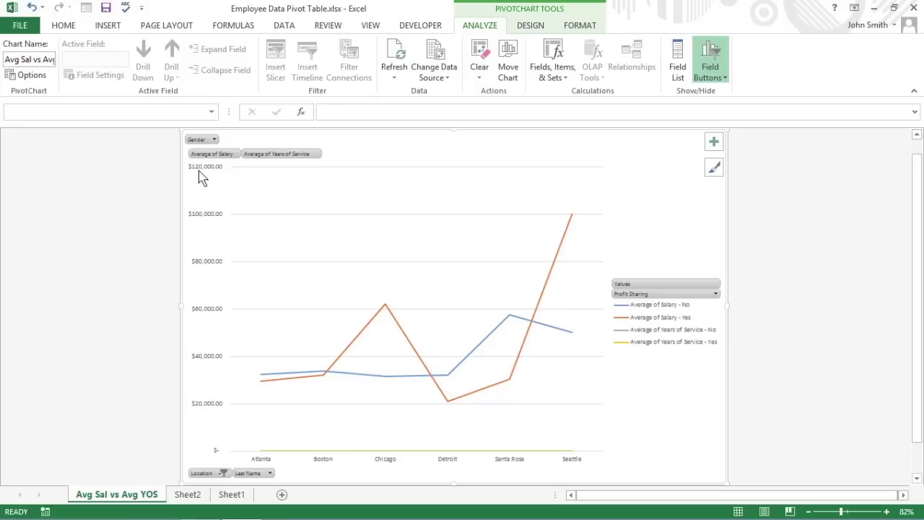
Step: Set the chart's Gender filter to (All)
click(208, 140)
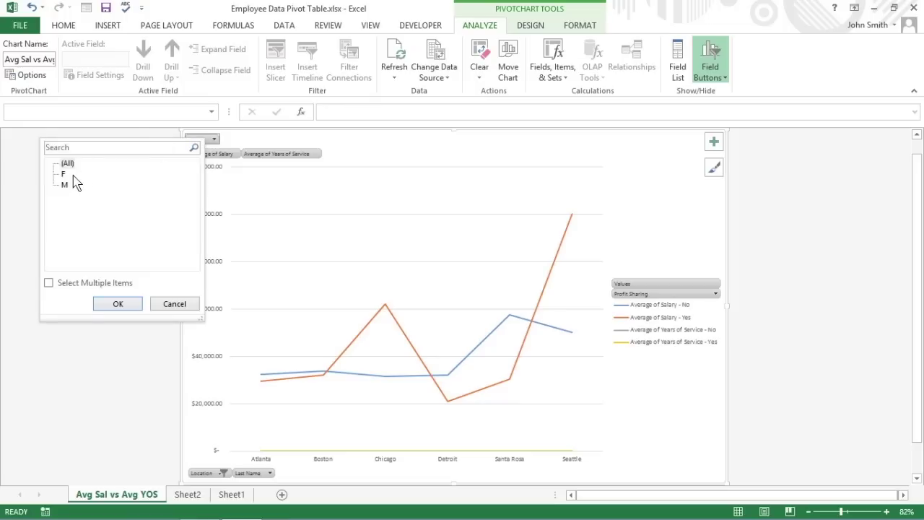
click(117, 303)
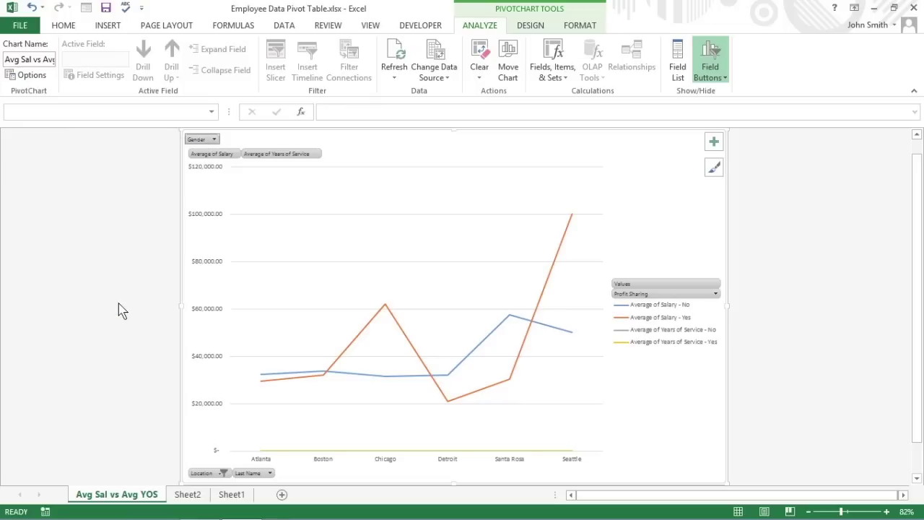
click(209, 141)
click(71, 165)
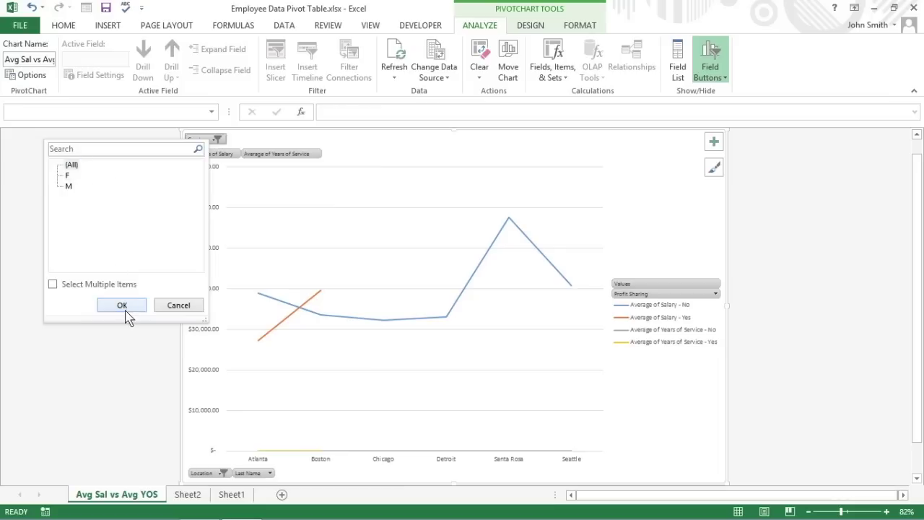
click(122, 305)
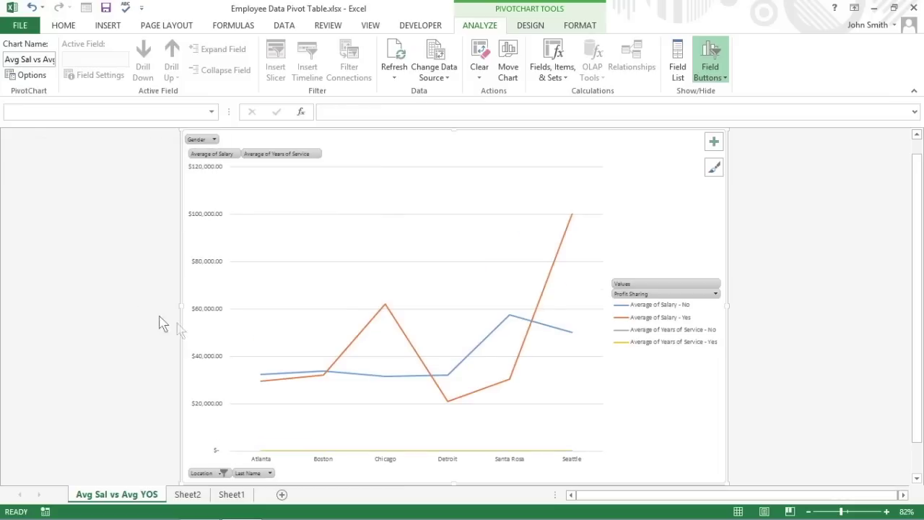
Step: Filter Profit Sharing to Yes, restore both No and Yes, then drill into Average of Salary - Yes
click(653, 295)
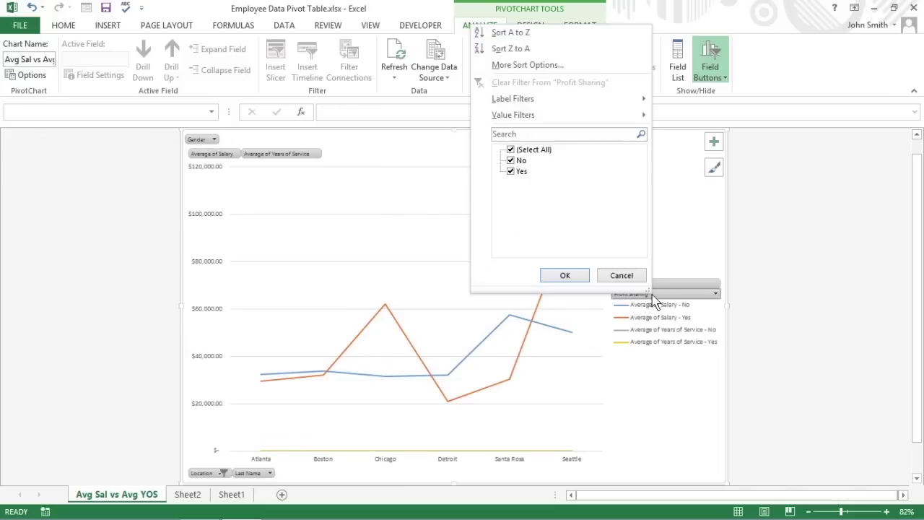
click(520, 162)
click(565, 276)
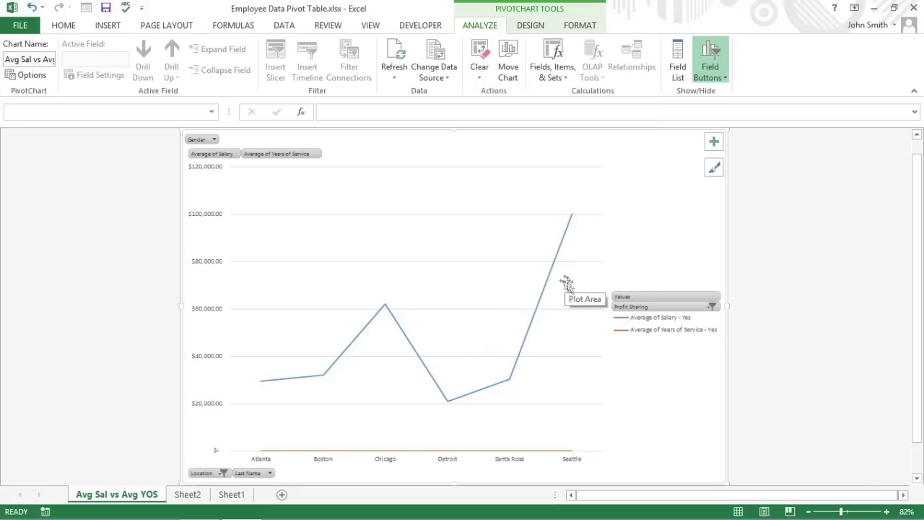
click(619, 305)
click(484, 160)
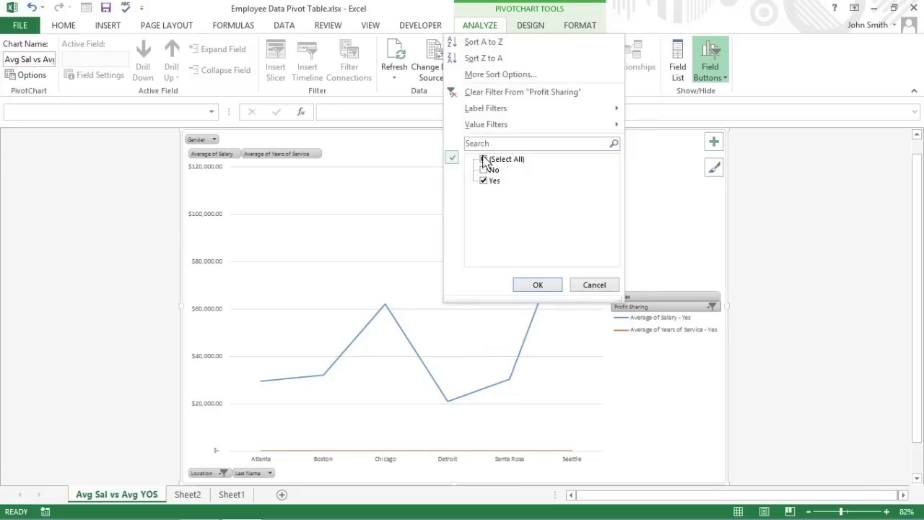
click(539, 284)
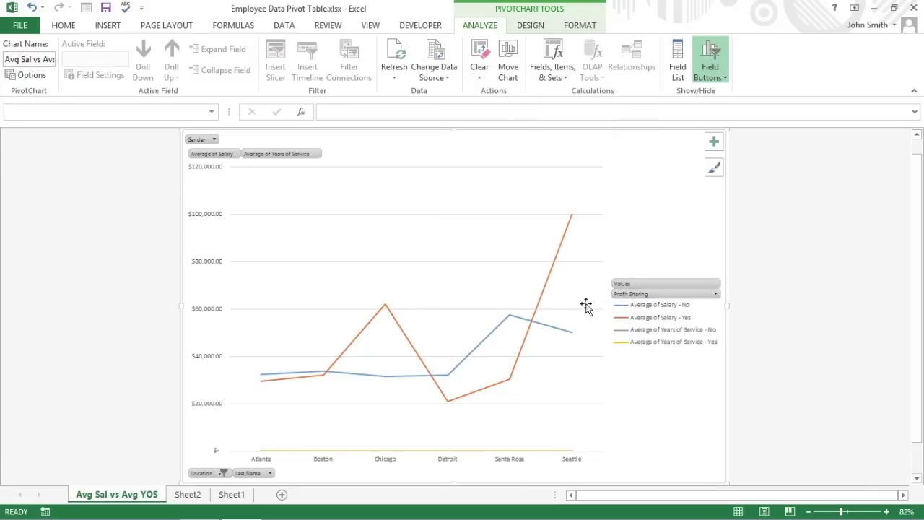
double_click(643, 322)
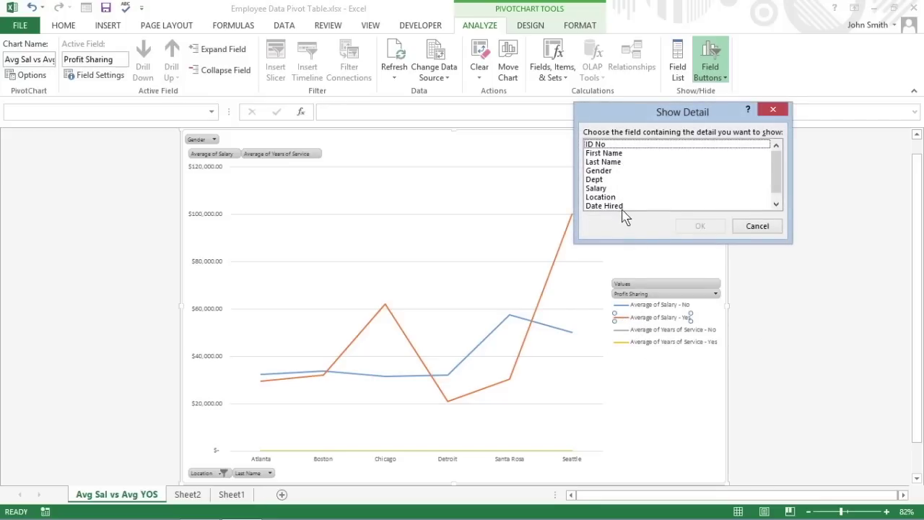
Step: Cancel the Show Detail dialog and bring up the PivotChart Design style options
click(745, 226)
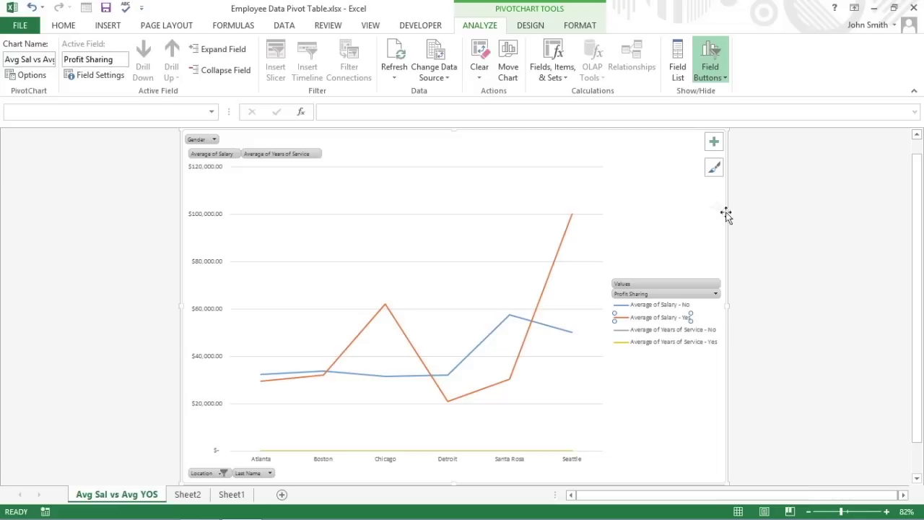
click(546, 25)
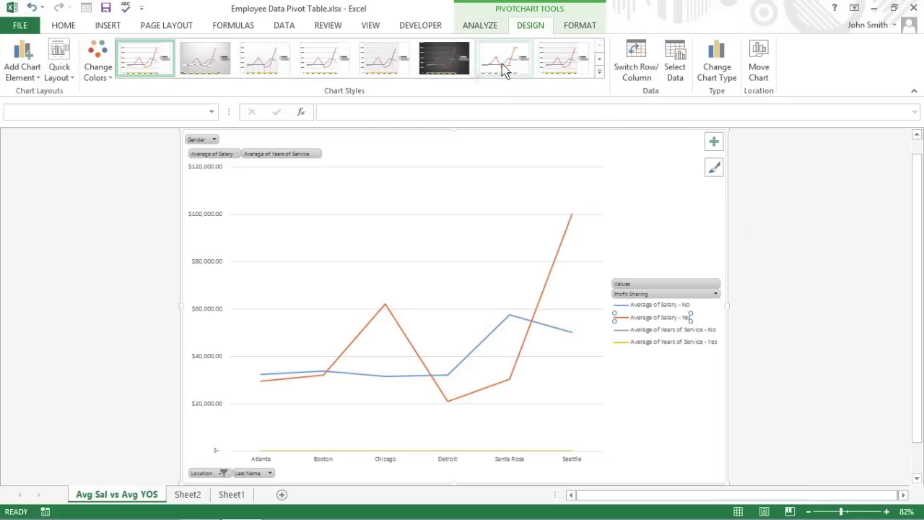
Step: Apply the dark charcoal chart style, browsing Line and Pie types but keeping the line chart
click(211, 63)
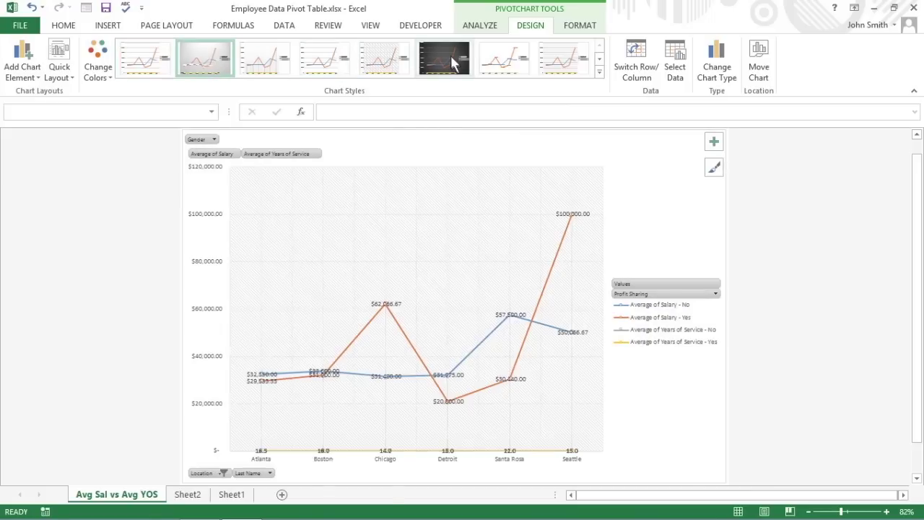
click(451, 56)
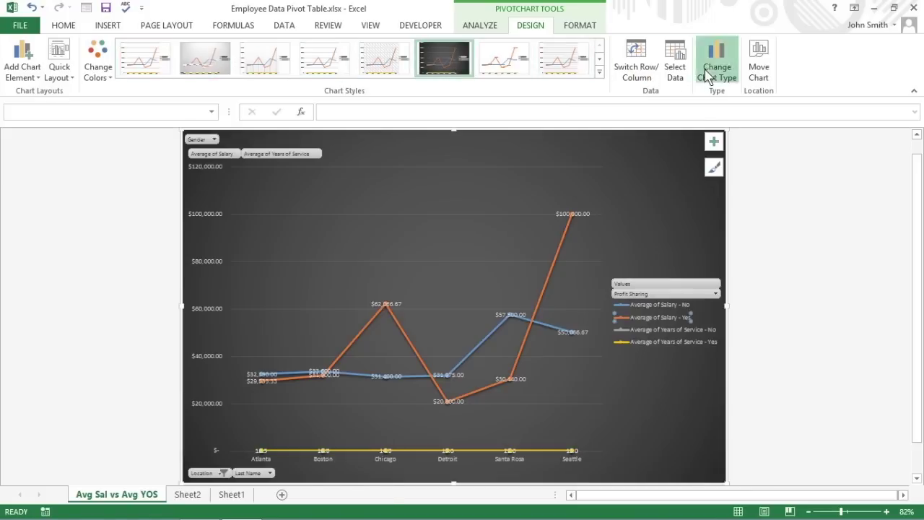
click(711, 72)
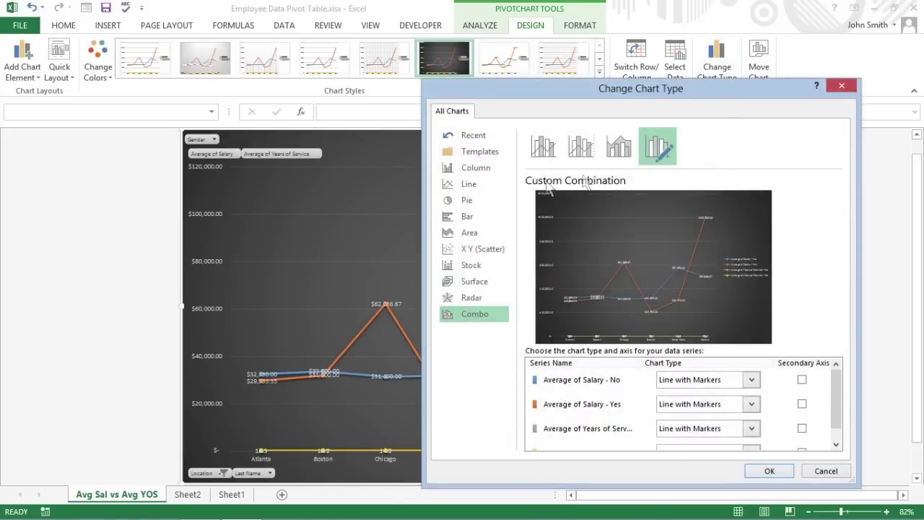
click(449, 186)
click(453, 202)
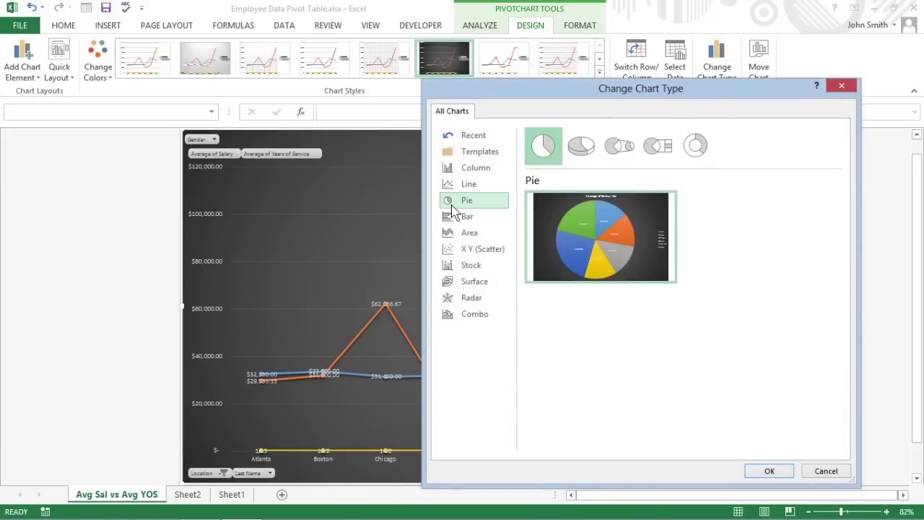
click(841, 86)
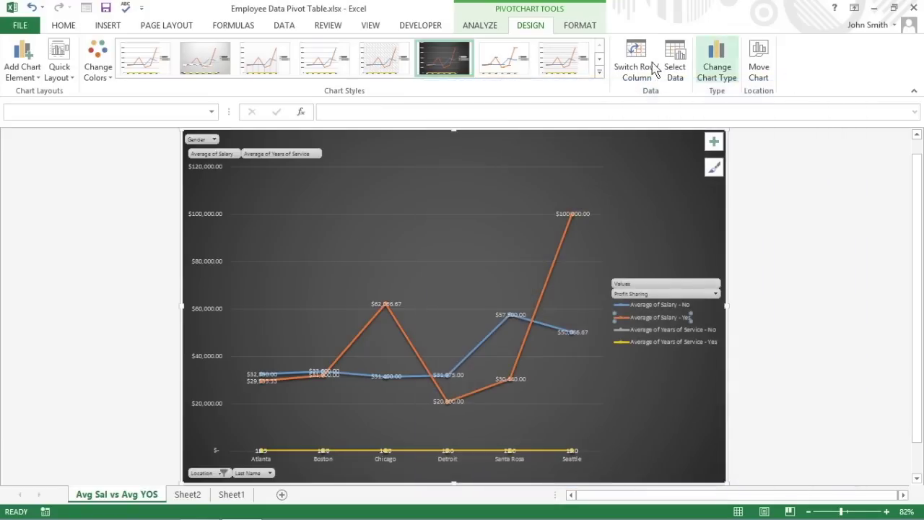
click(596, 27)
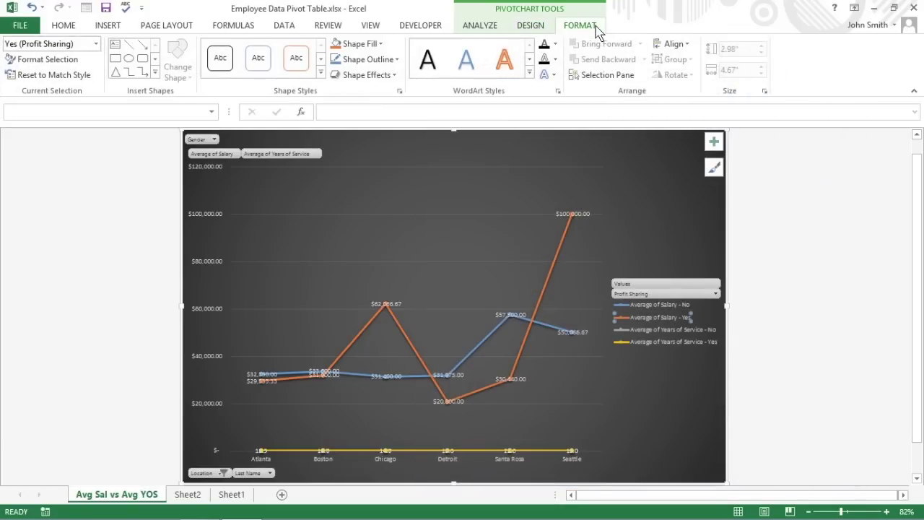